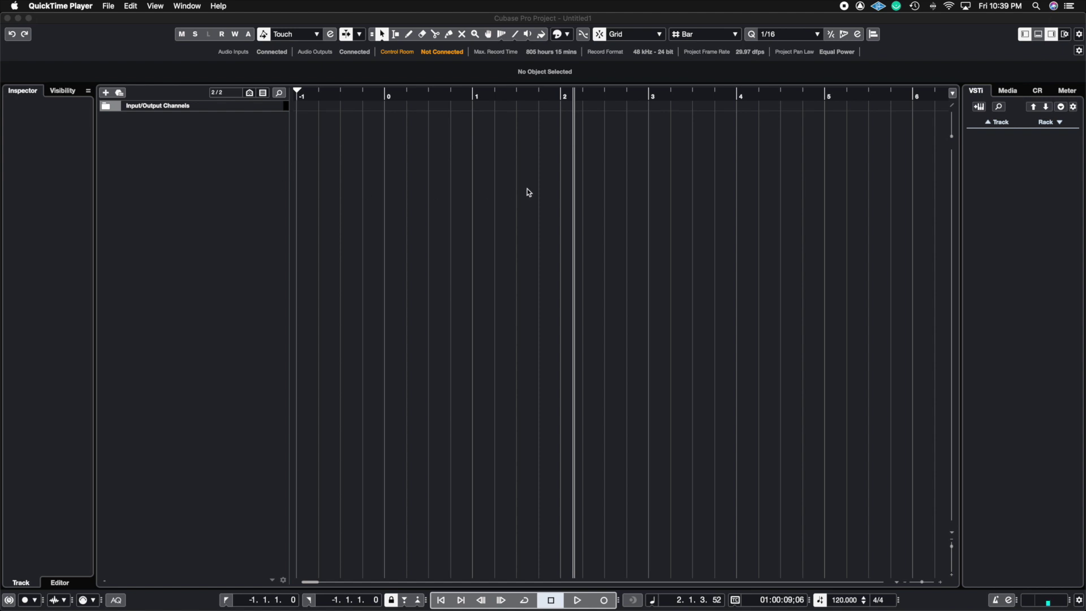
# - Load Kontakt from the Other category into the VST rack and create its Kontakt 01 MIDI track
pyautogui.click(351, 174)
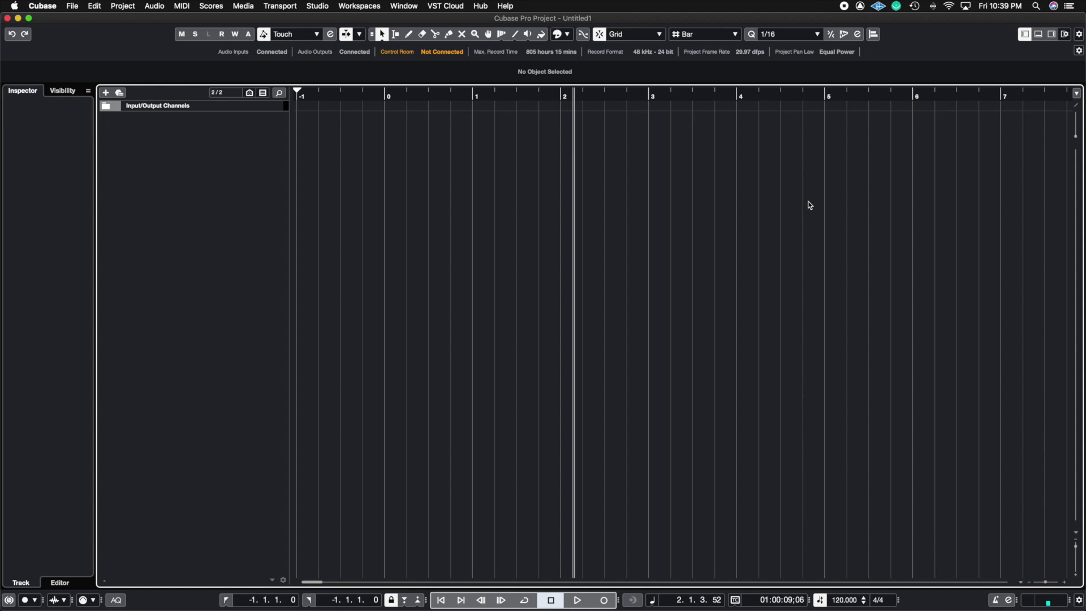
pyautogui.click(1052, 29)
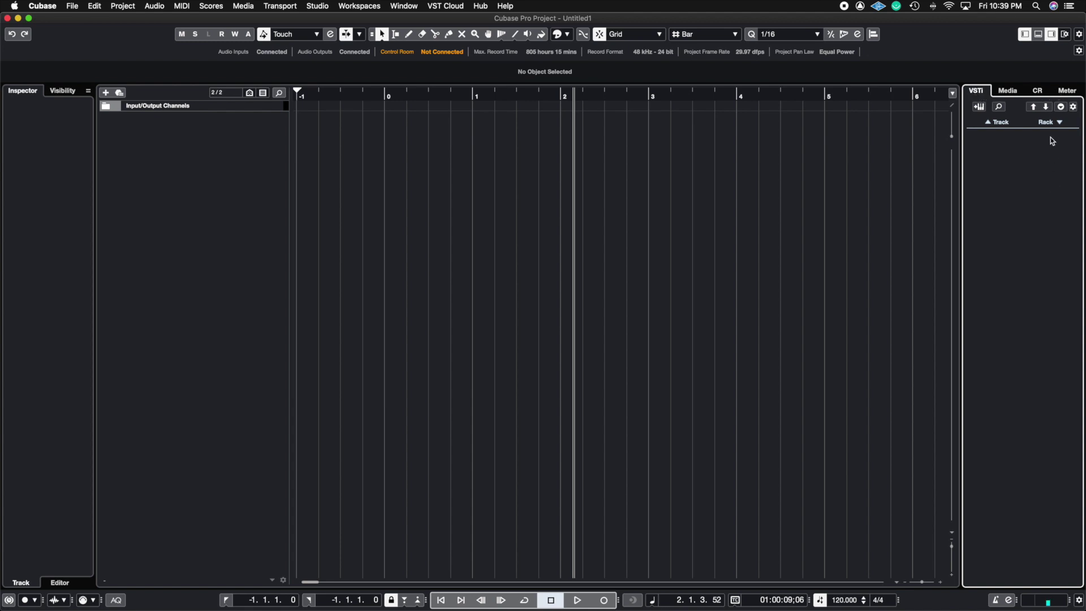
pyautogui.click(1050, 123)
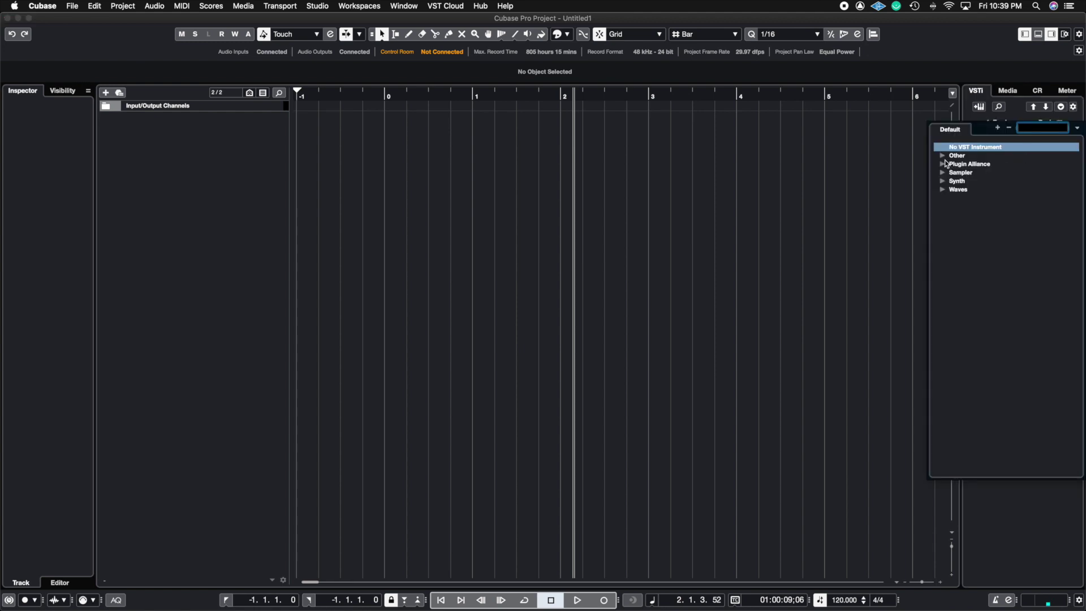
pyautogui.click(943, 156)
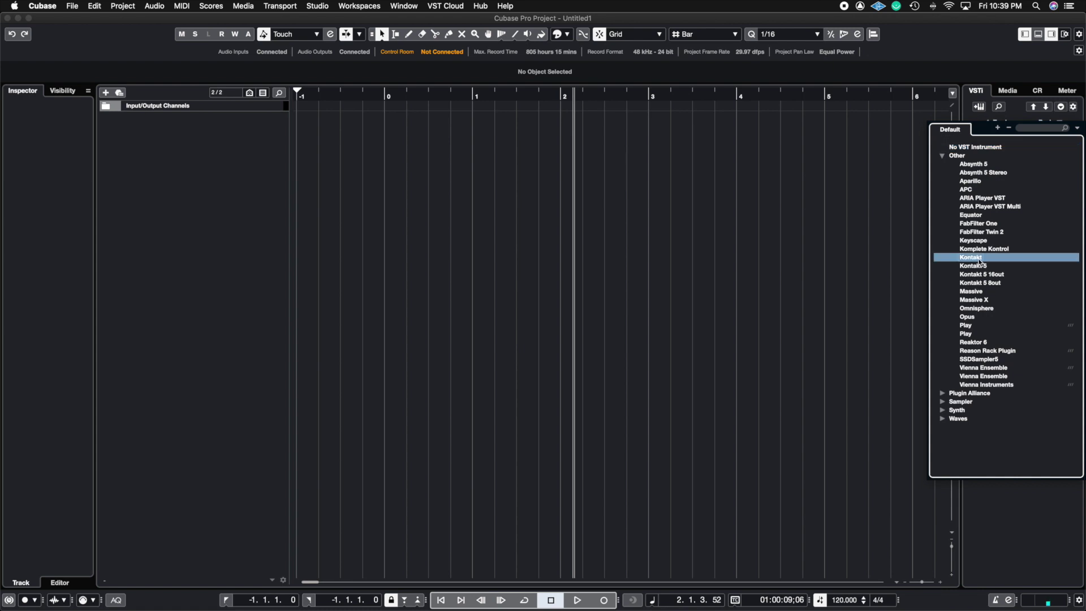
pyautogui.click(977, 258)
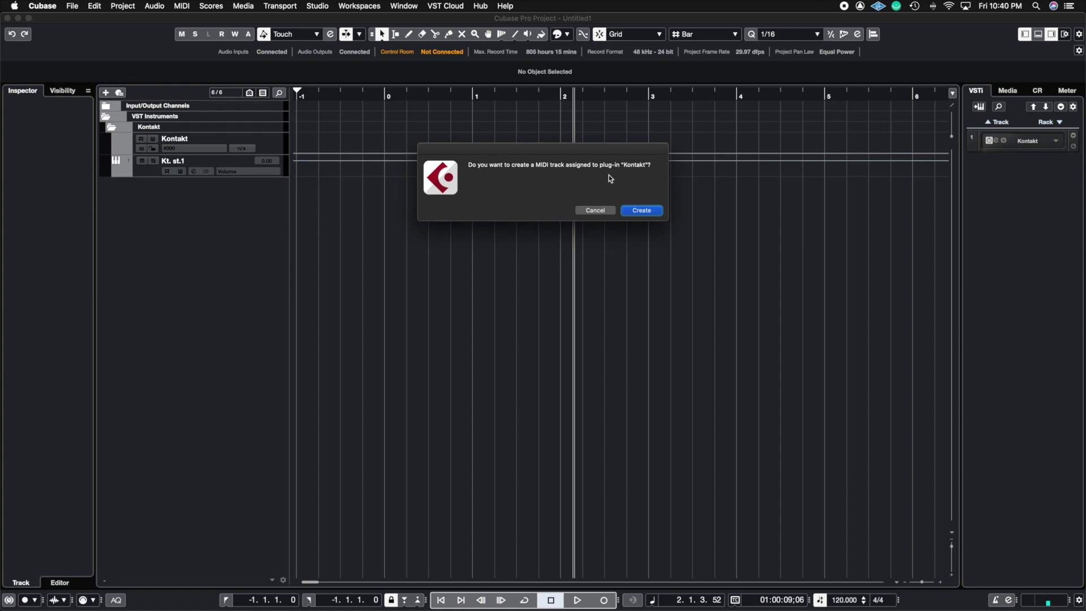
pyautogui.click(642, 210)
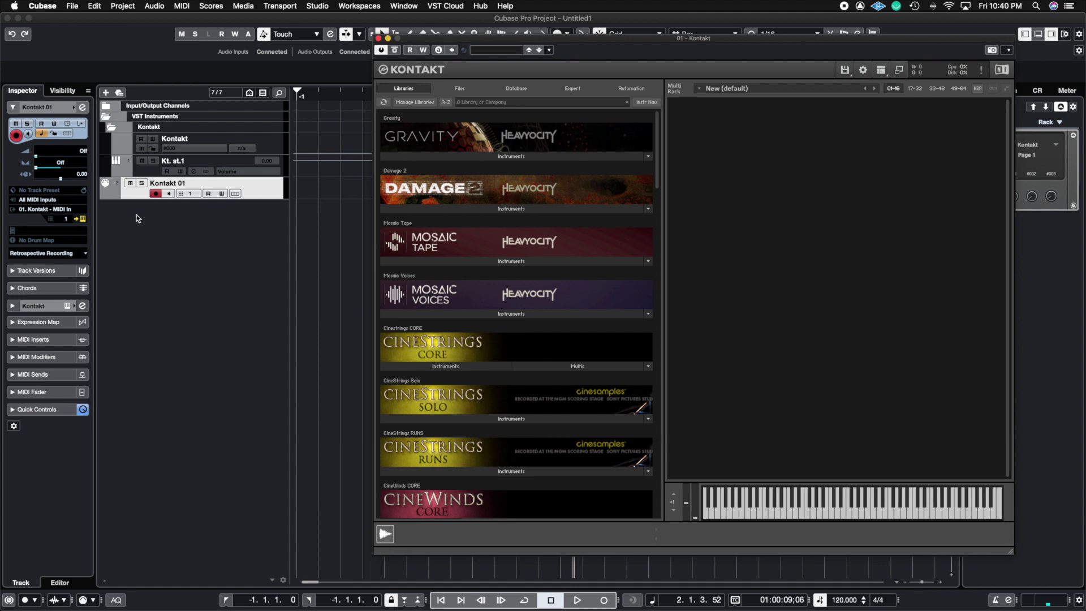
pyautogui.moveTo(421, 38); pyautogui.dragTo(431, 27)
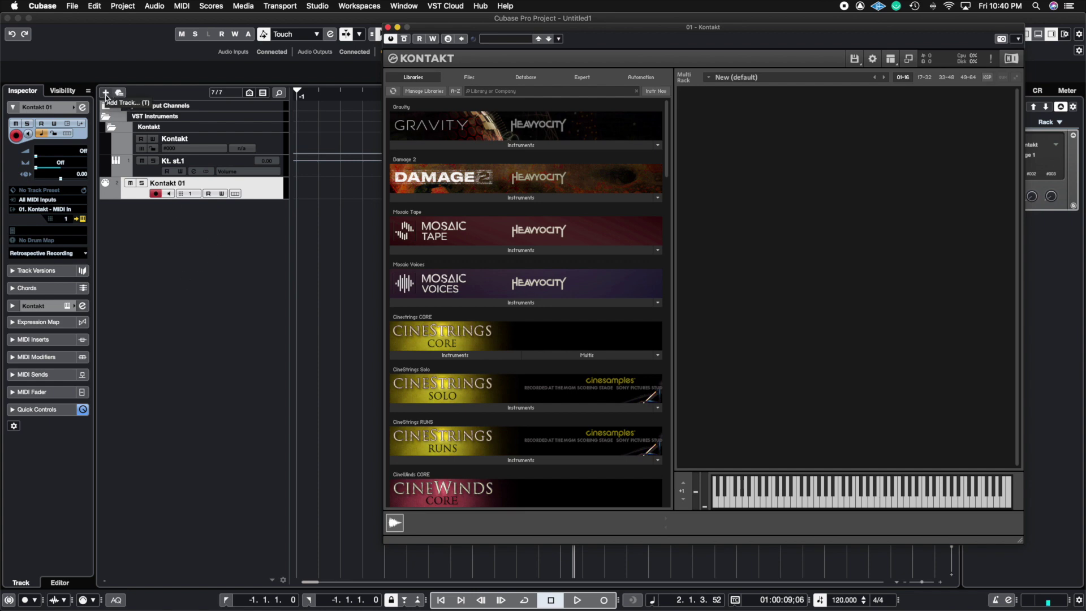
pyautogui.rightClick(193, 228)
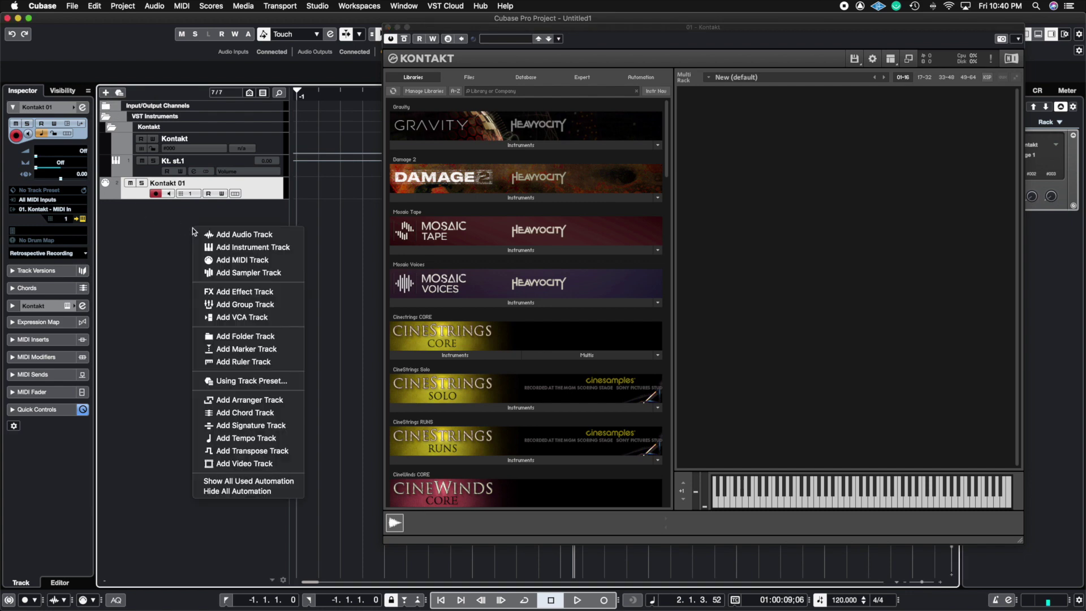
pyautogui.click(172, 256)
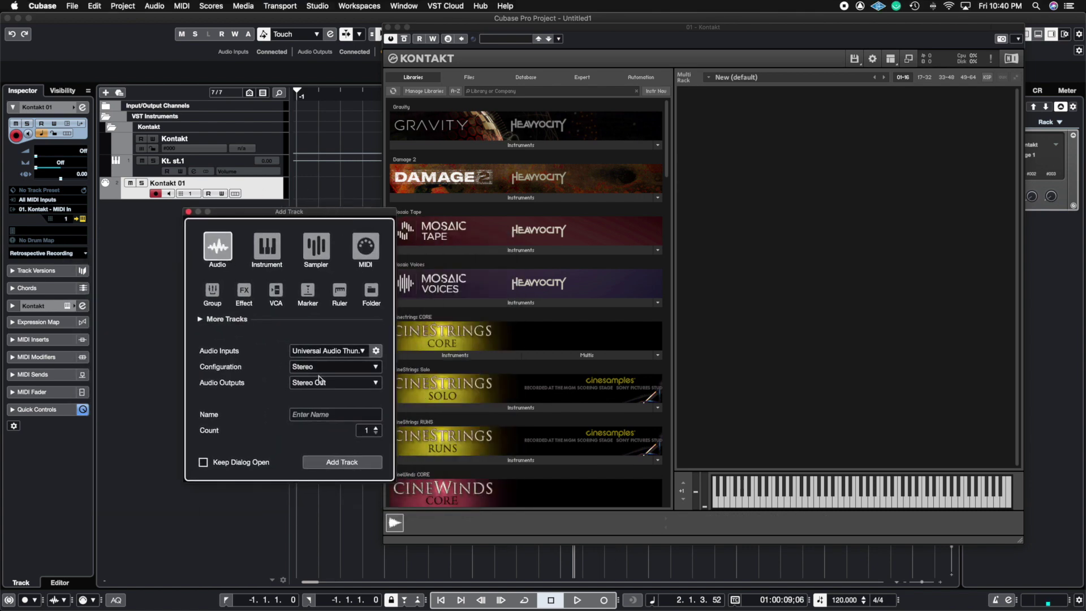
pyautogui.click(366, 247)
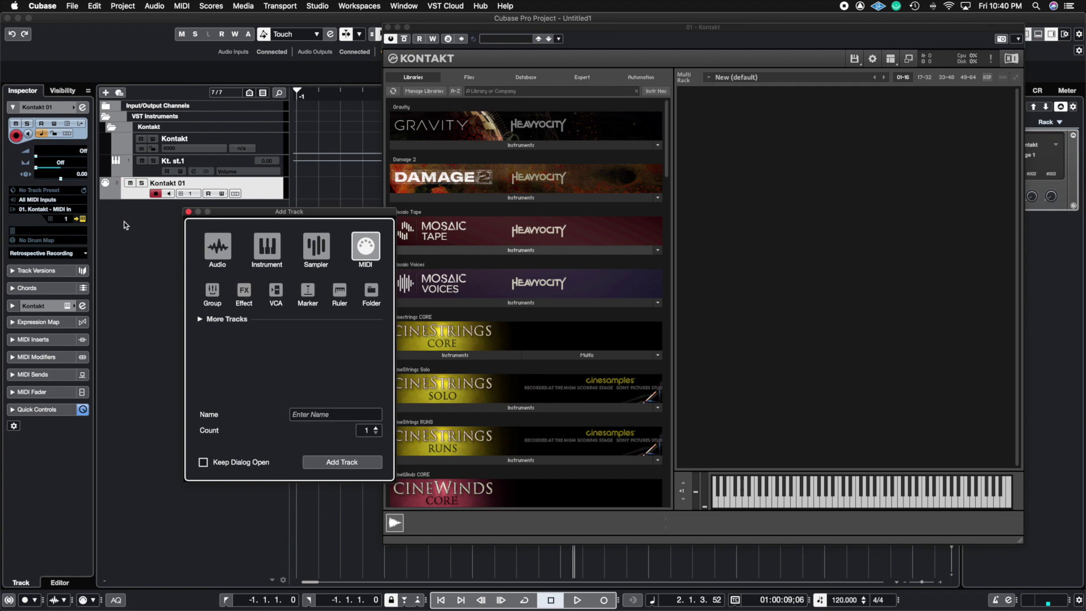
# - Drag The Grandeur.nki piano from the Libraries browser into Kontakt's rack on MIDI channel 1
pyautogui.click(189, 212)
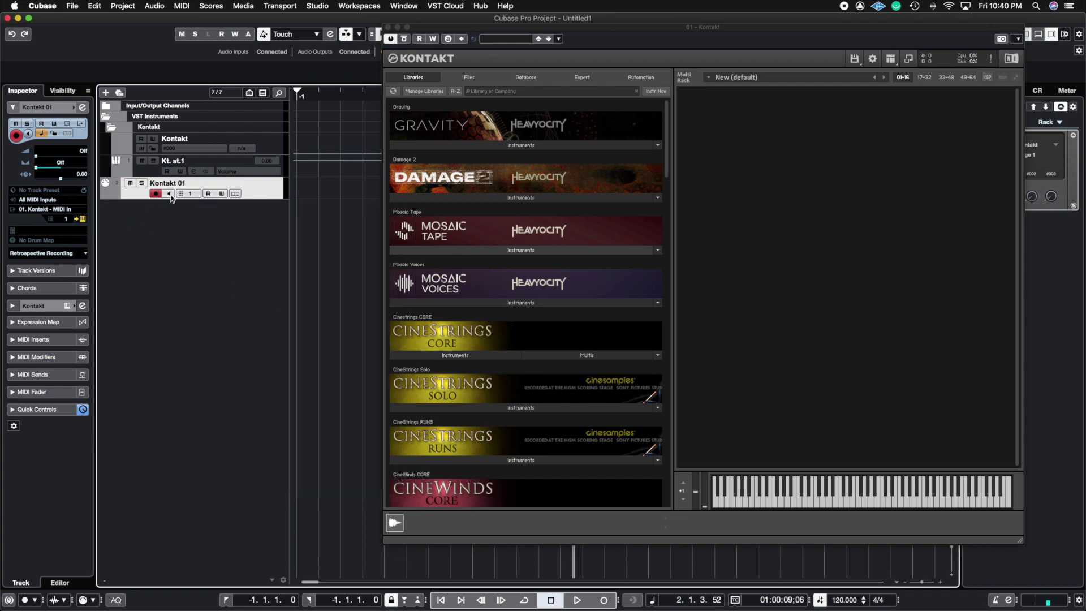
pyautogui.moveTo(626, 41); pyautogui.dragTo(547, 30)
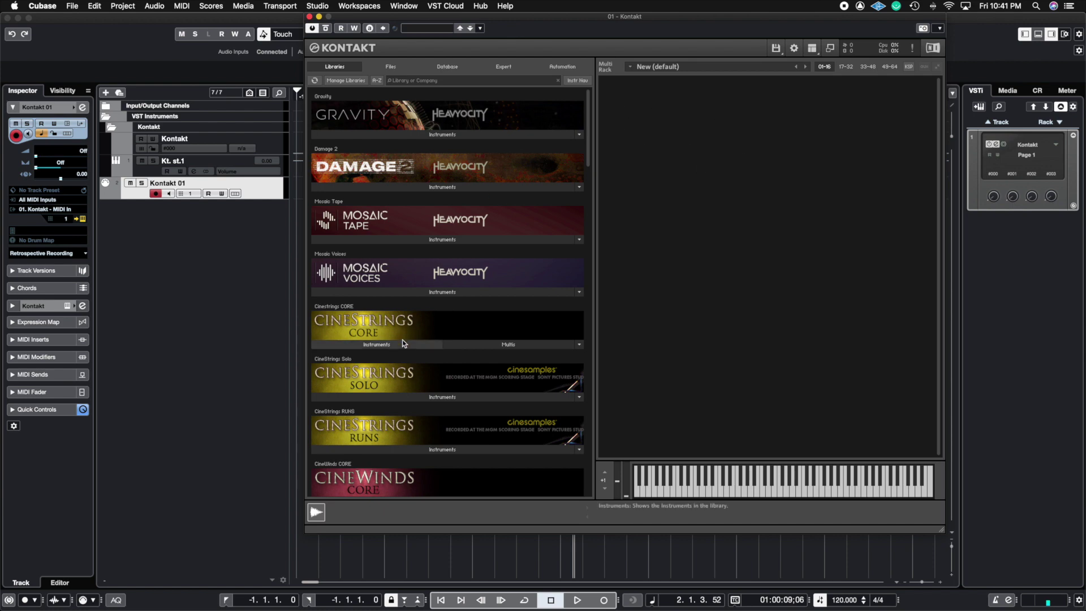
pyautogui.scroll(-15, 403, 339)
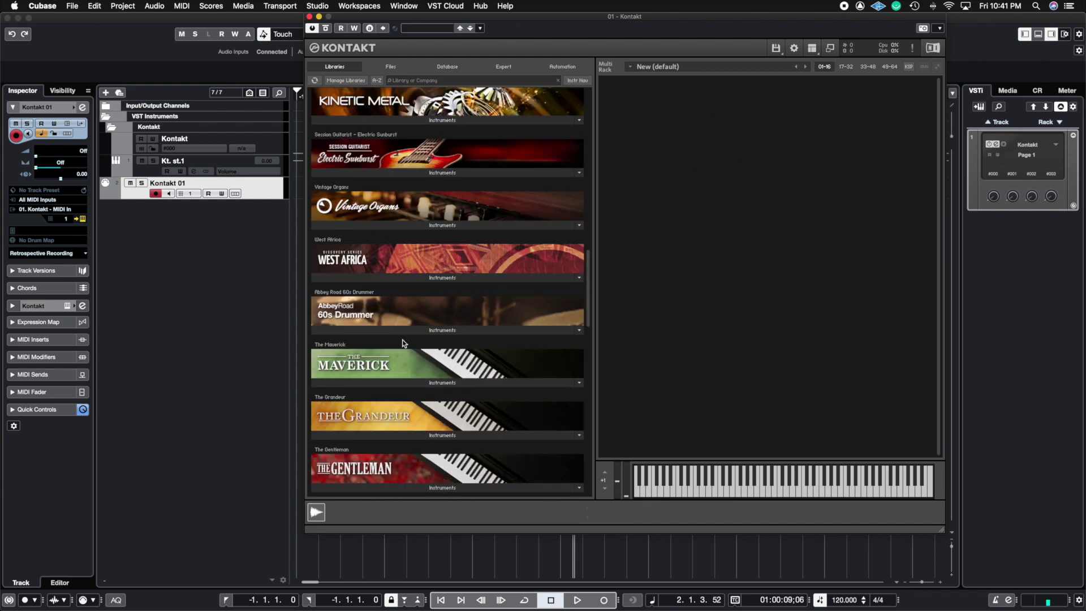
pyautogui.click(406, 436)
pyautogui.moveTo(362, 447); pyautogui.dragTo(686, 274)
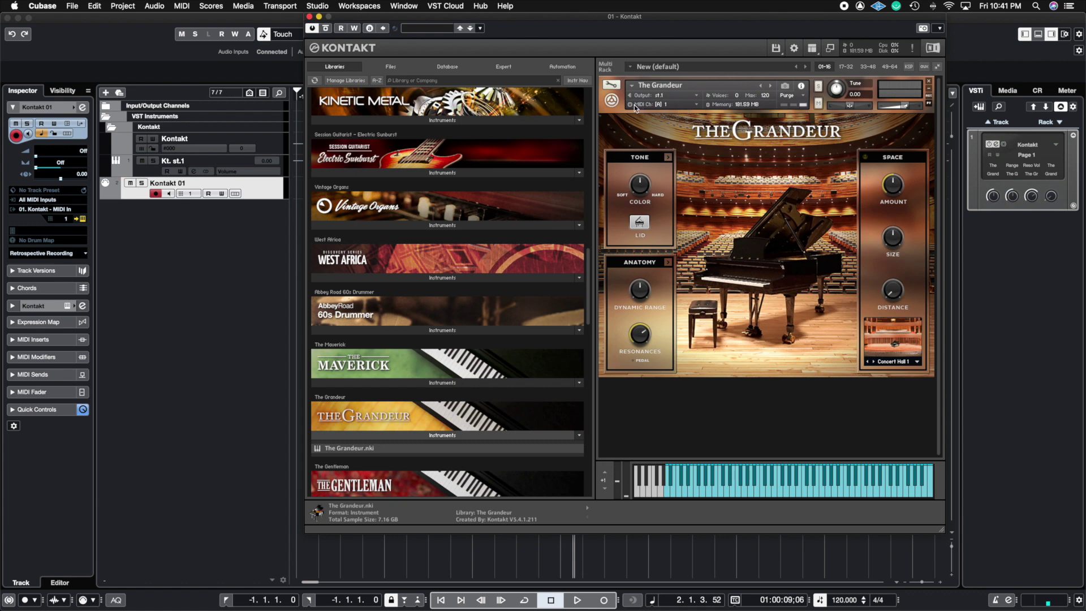
pyautogui.moveTo(645, 17); pyautogui.dragTo(694, 16)
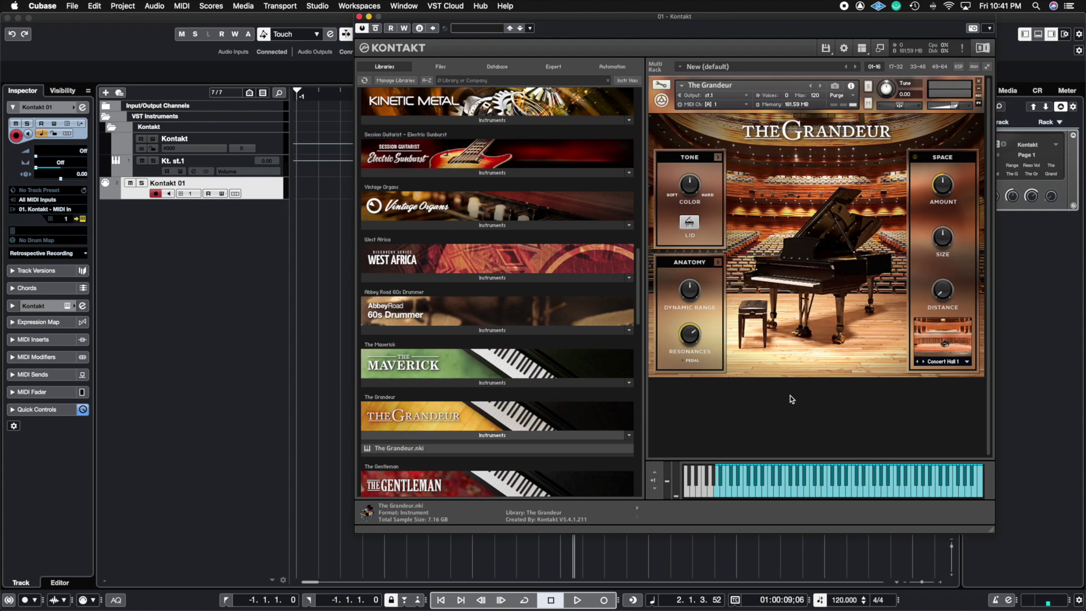
# - Load 08 Chants.nki from Voices of War into the rack below The Grandeur, on channel 2
pyautogui.scroll(-5, 456, 351)
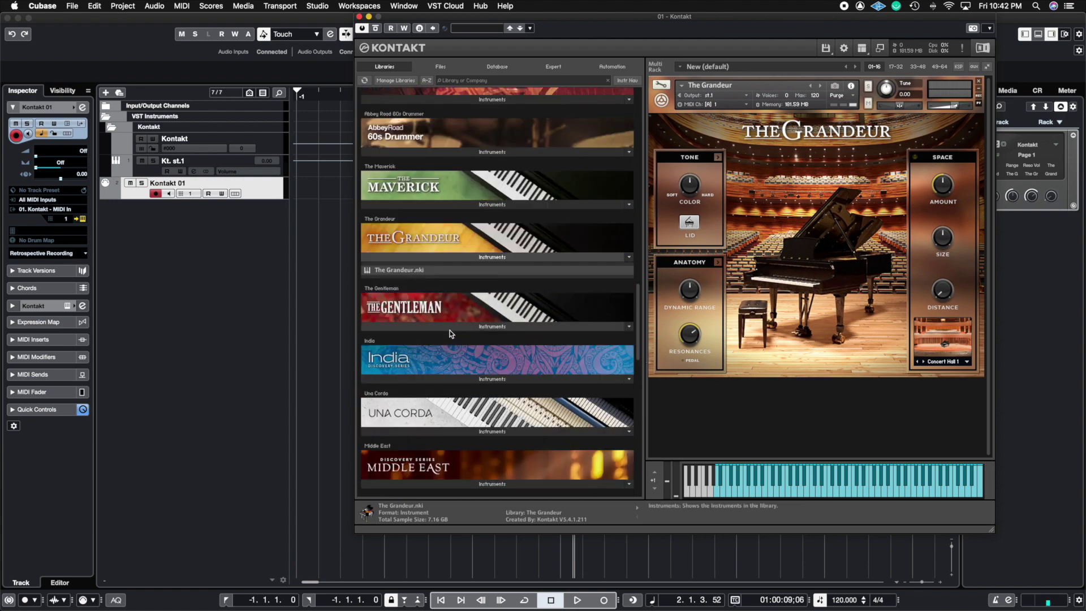
pyautogui.scroll(-7, 450, 333)
pyautogui.scroll(-7, 451, 334)
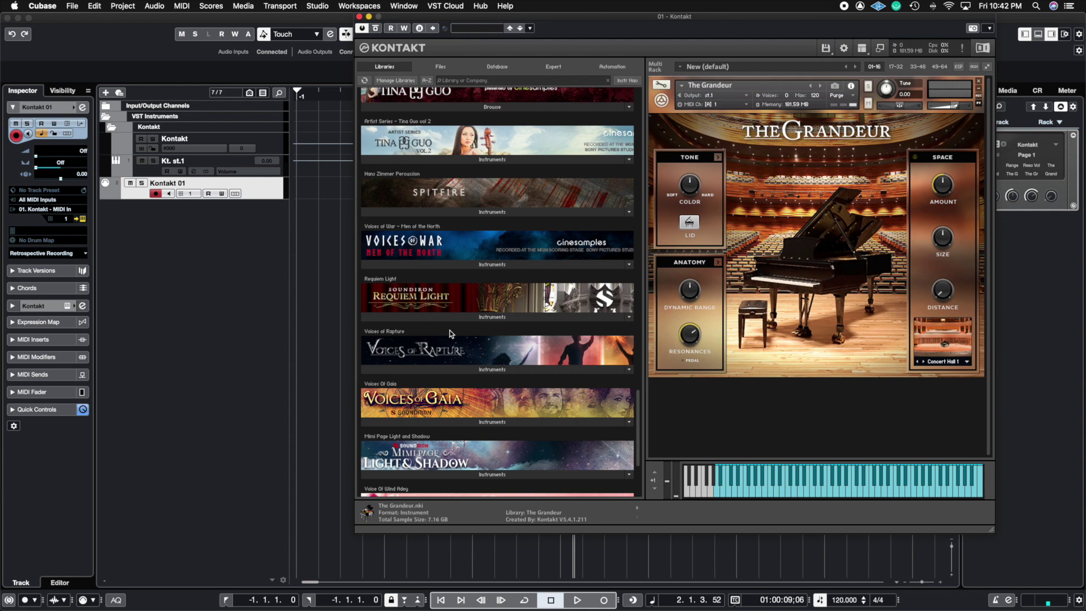
pyautogui.click(459, 266)
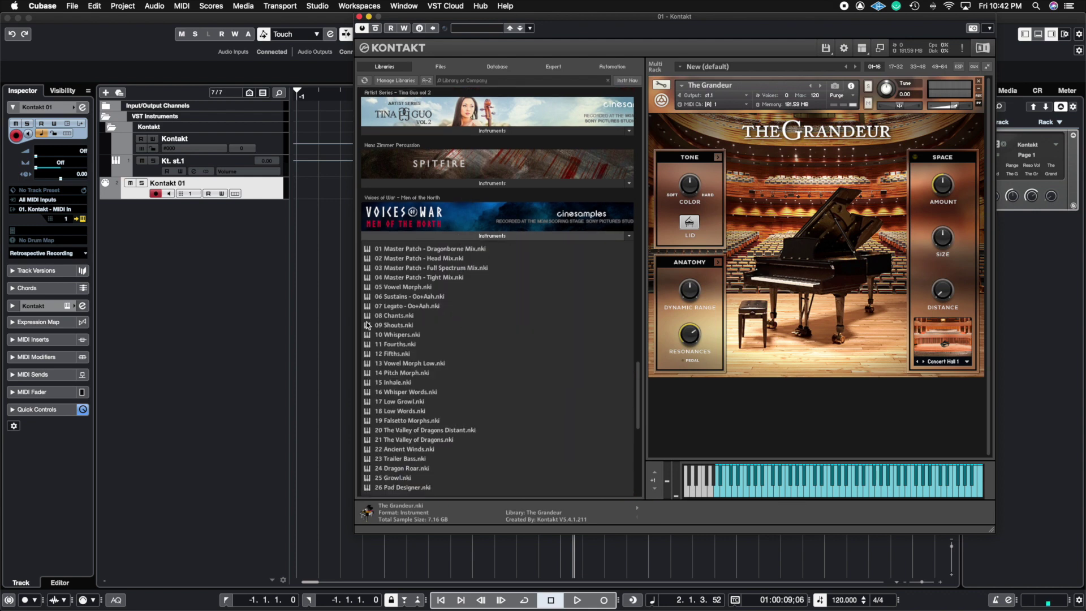
pyautogui.moveTo(411, 315); pyautogui.dragTo(760, 422)
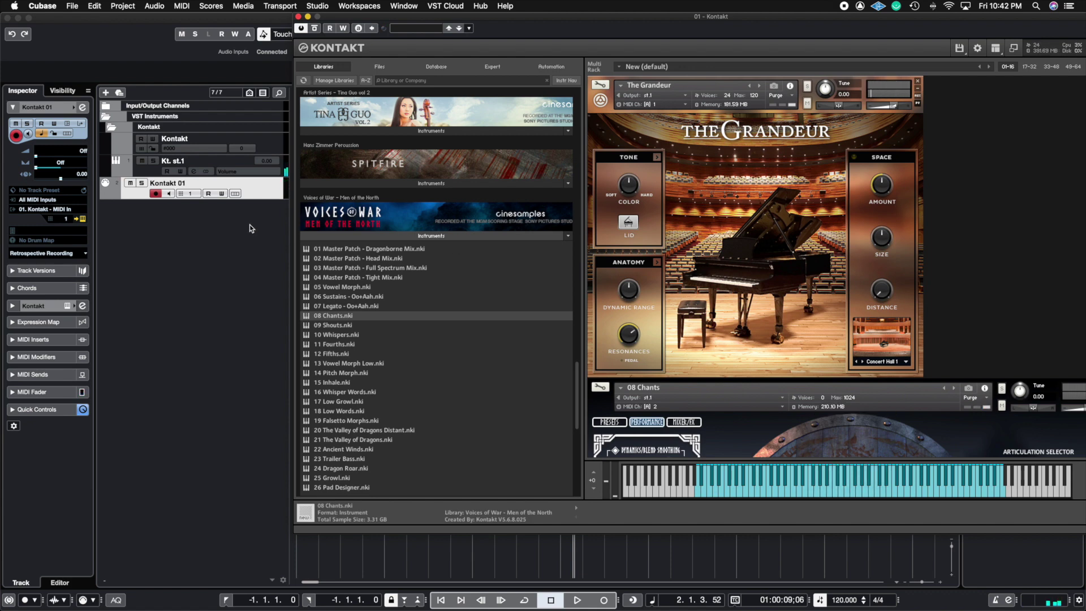
# - Add a MIDI track, MIDI 2, below Kontakt 01 from the track list's context menu
pyautogui.rightClick(125, 213)
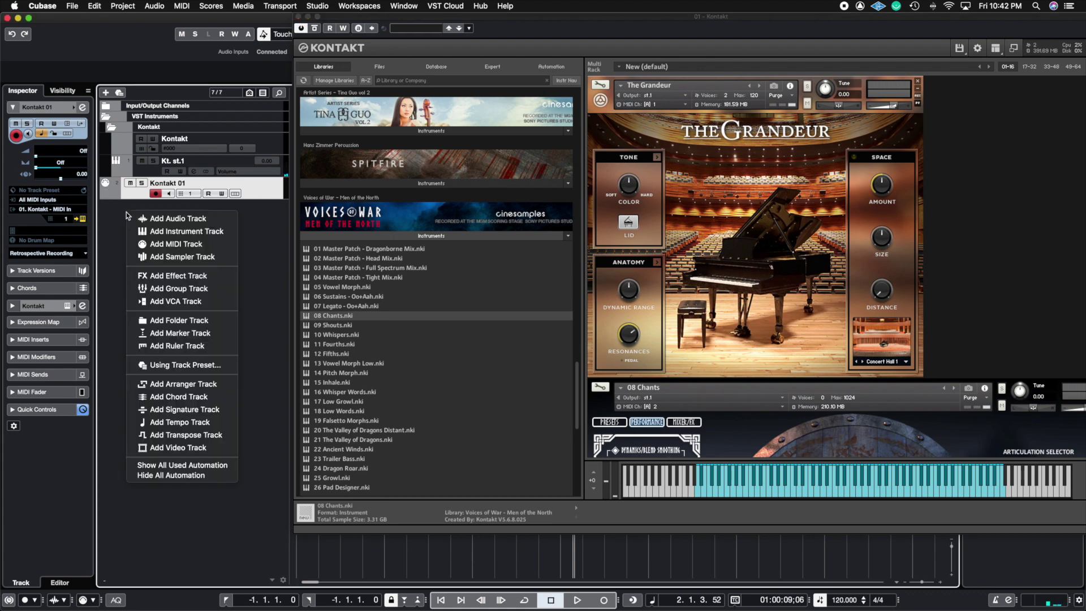
pyautogui.click(192, 249)
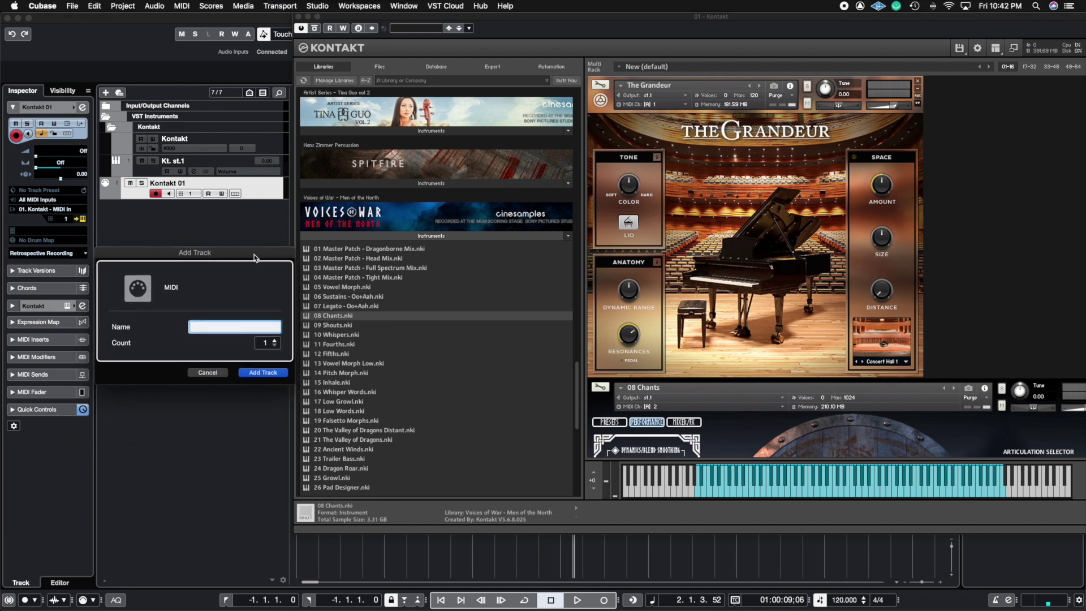
pyautogui.write('MIDI 2')
pyautogui.press('Return')
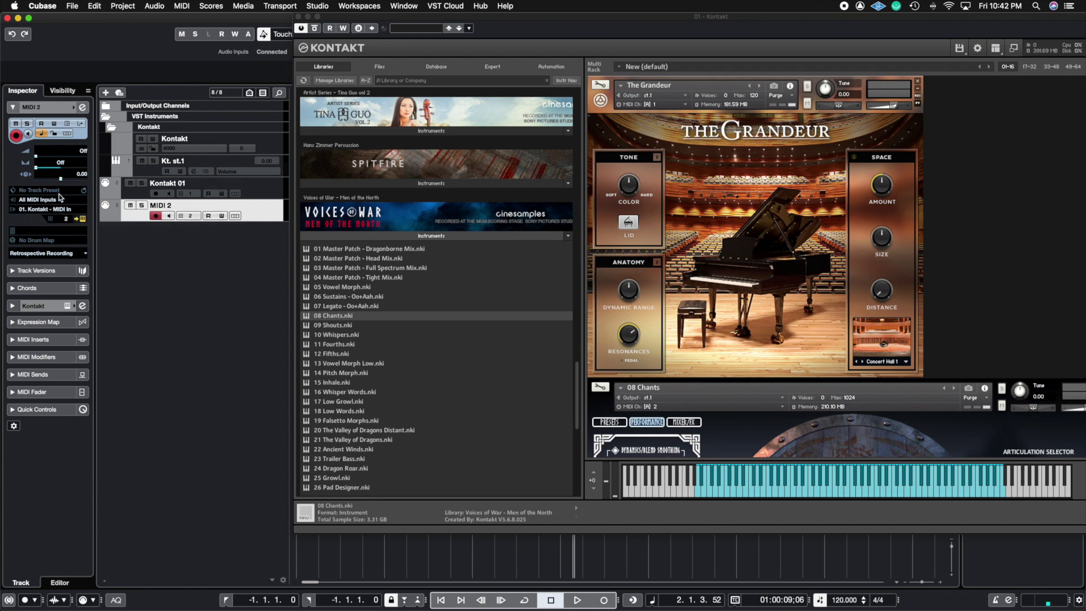
# - Reselect Kontakt 01, reposition the Kontakt window, and scroll to 08 Chants' Performance page
pyautogui.click(260, 192)
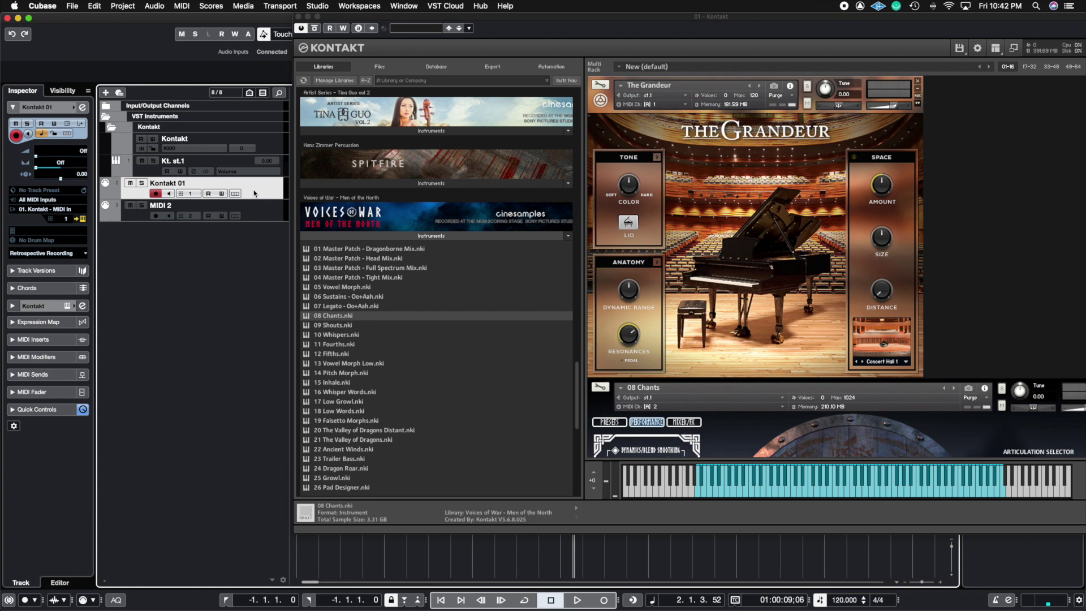
pyautogui.click(270, 217)
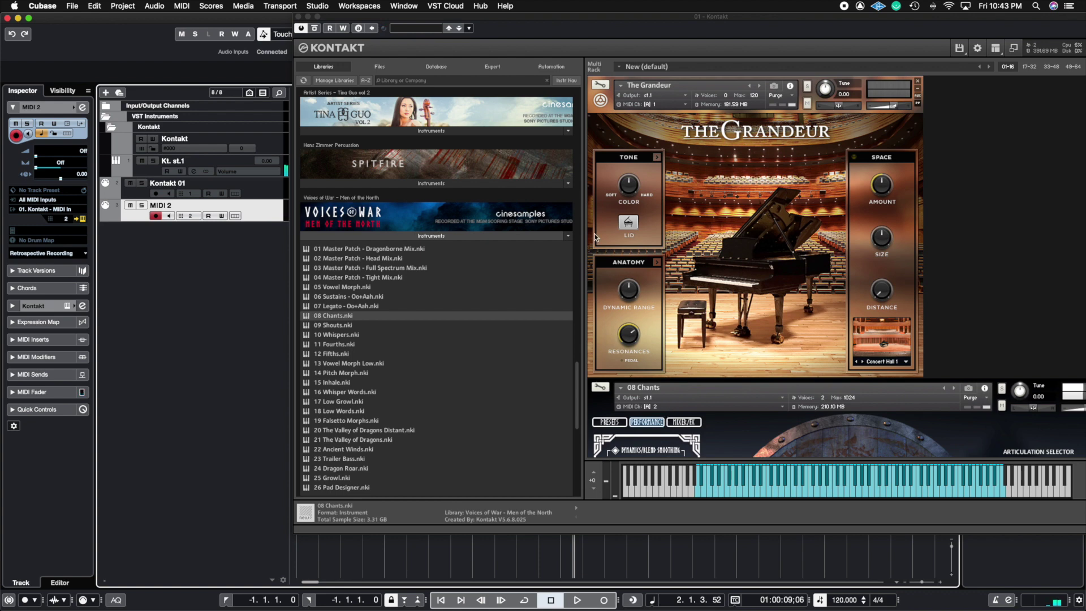
pyautogui.click(265, 193)
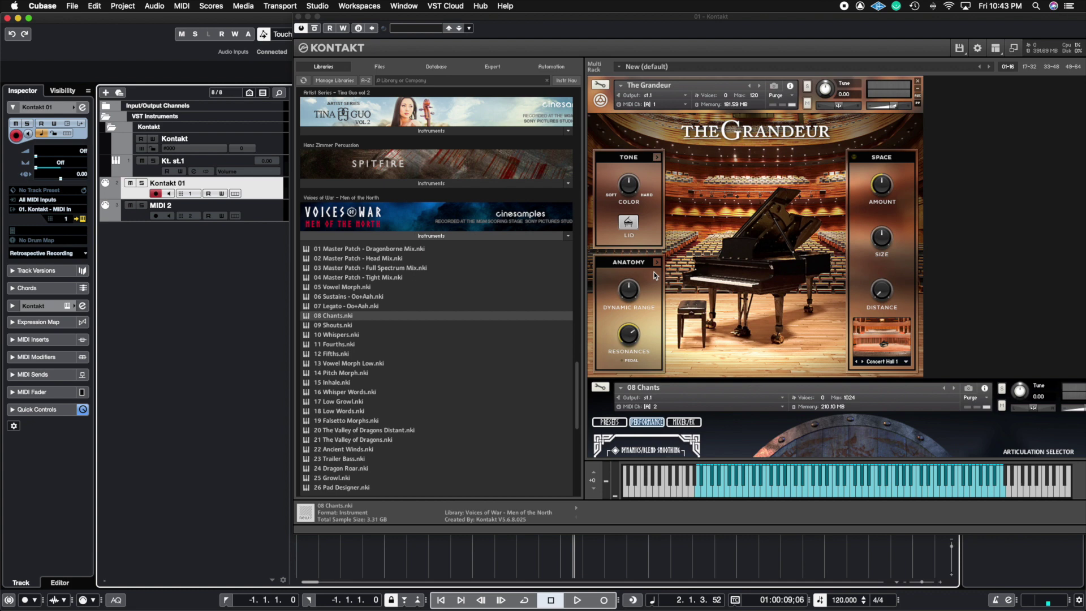
pyautogui.moveTo(722, 16); pyautogui.dragTo(576, 15)
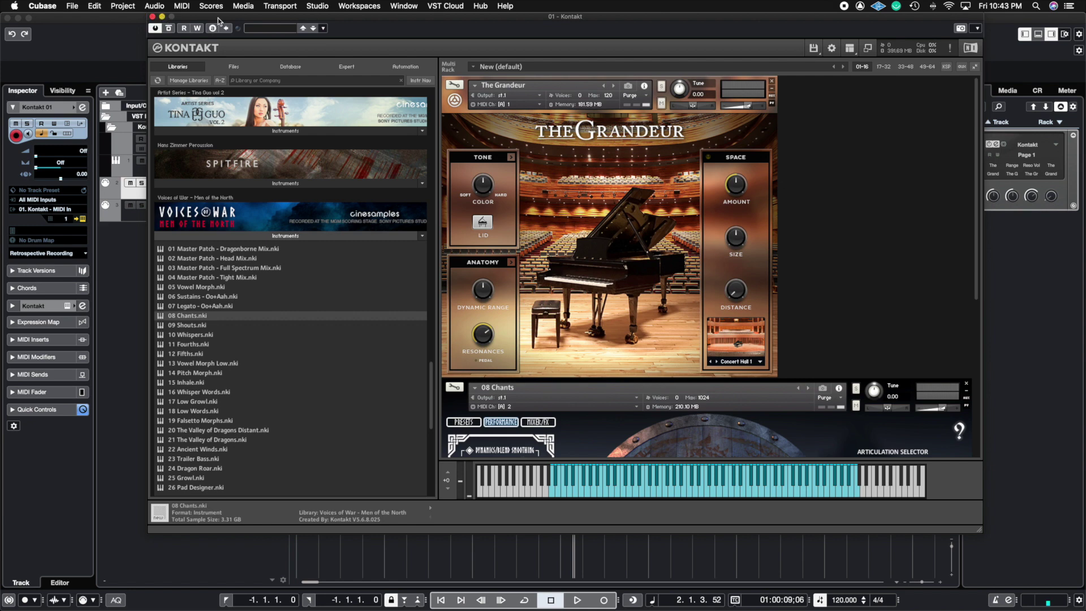
pyautogui.moveTo(217, 17); pyautogui.dragTo(362, 17)
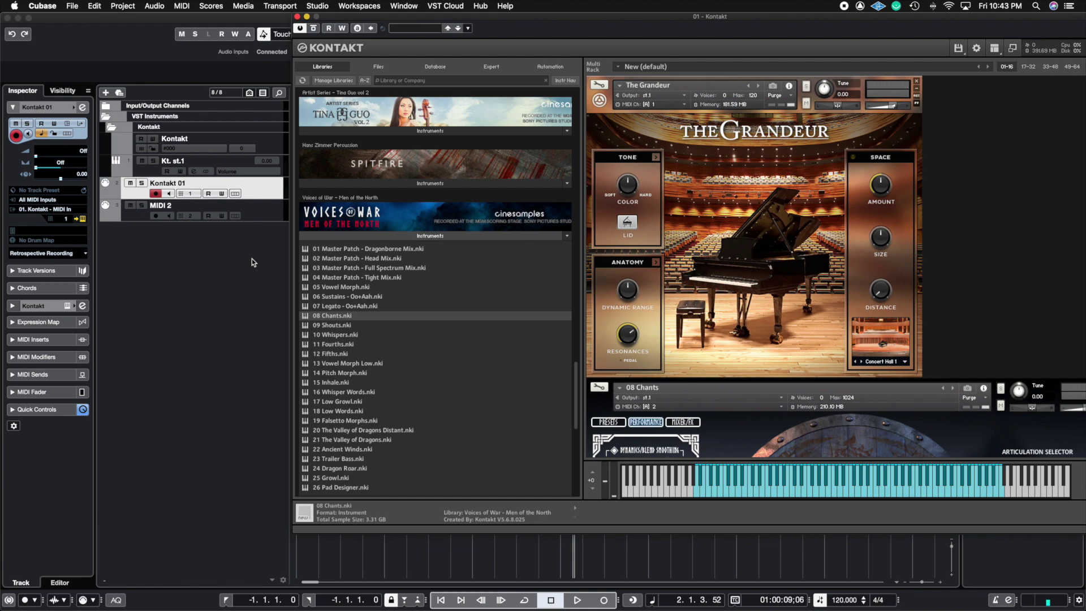
pyautogui.scroll(-5, 619, 375)
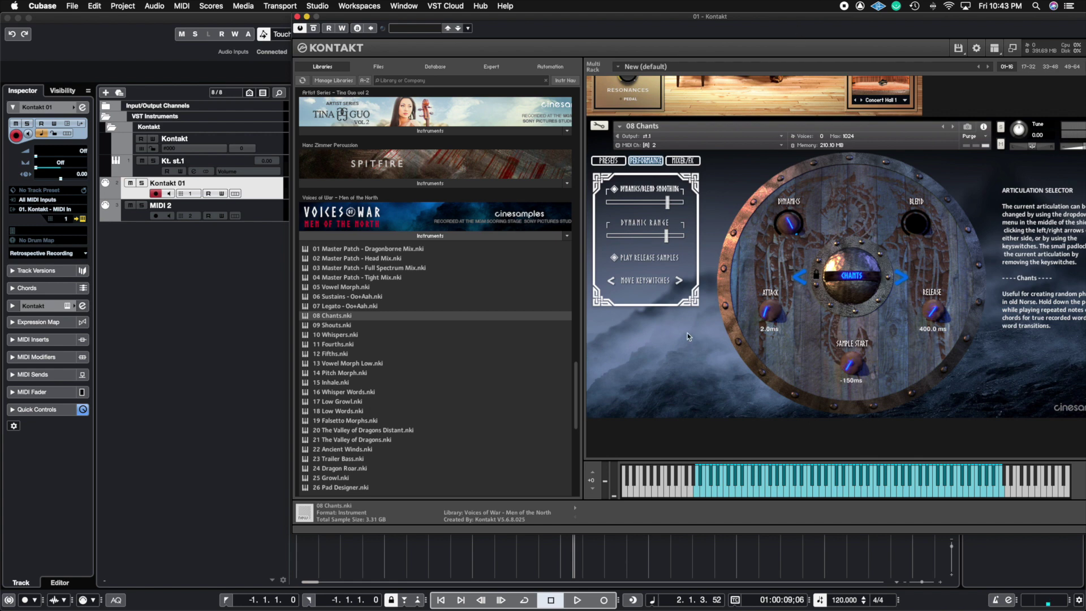
# - Add a third MIDI track, MIDI 3, and drag it below MIDI 2
pyautogui.rightClick(192, 250)
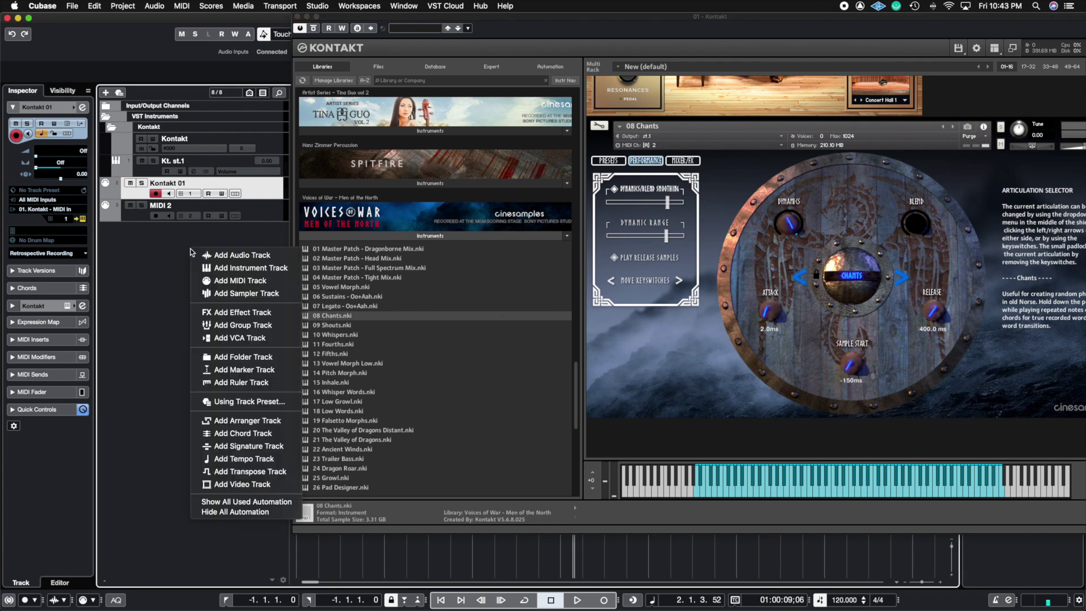
pyautogui.click(251, 281)
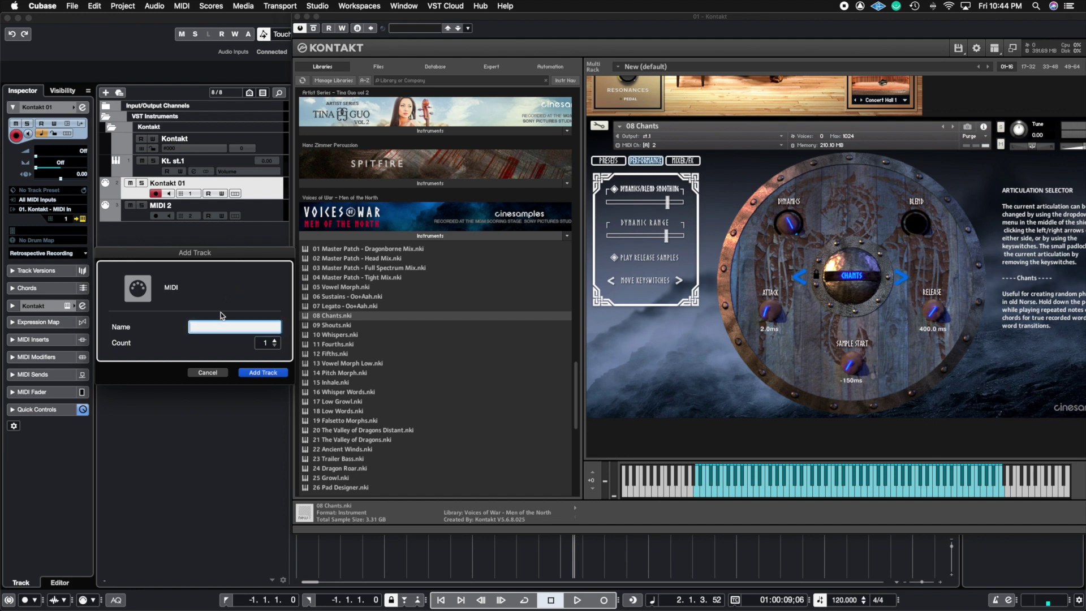
pyautogui.write('MIDI 3')
pyautogui.press('Return')
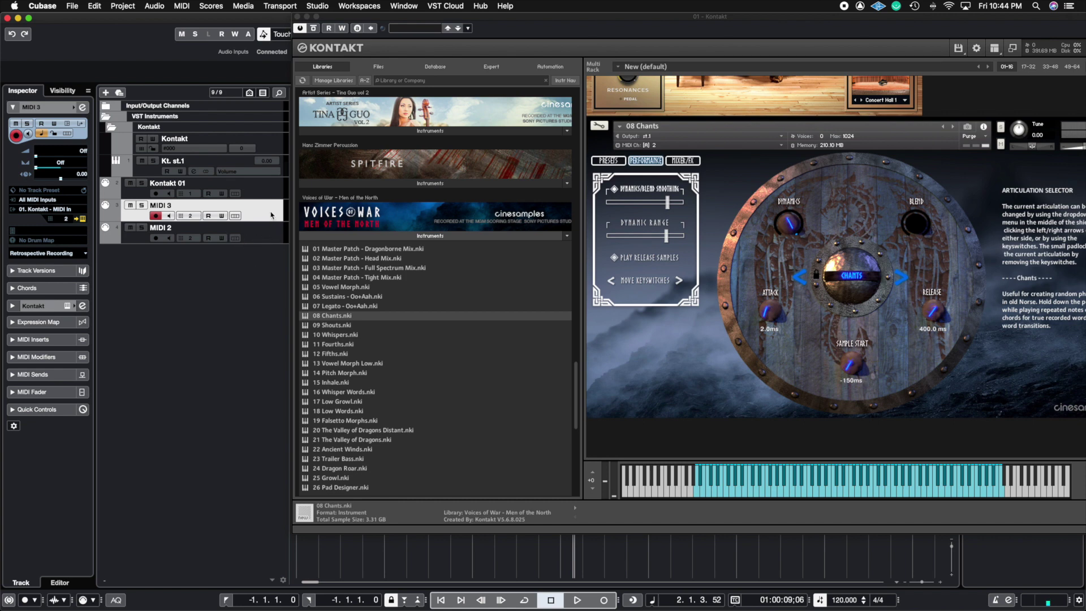
pyautogui.moveTo(272, 215); pyautogui.dragTo(269, 243)
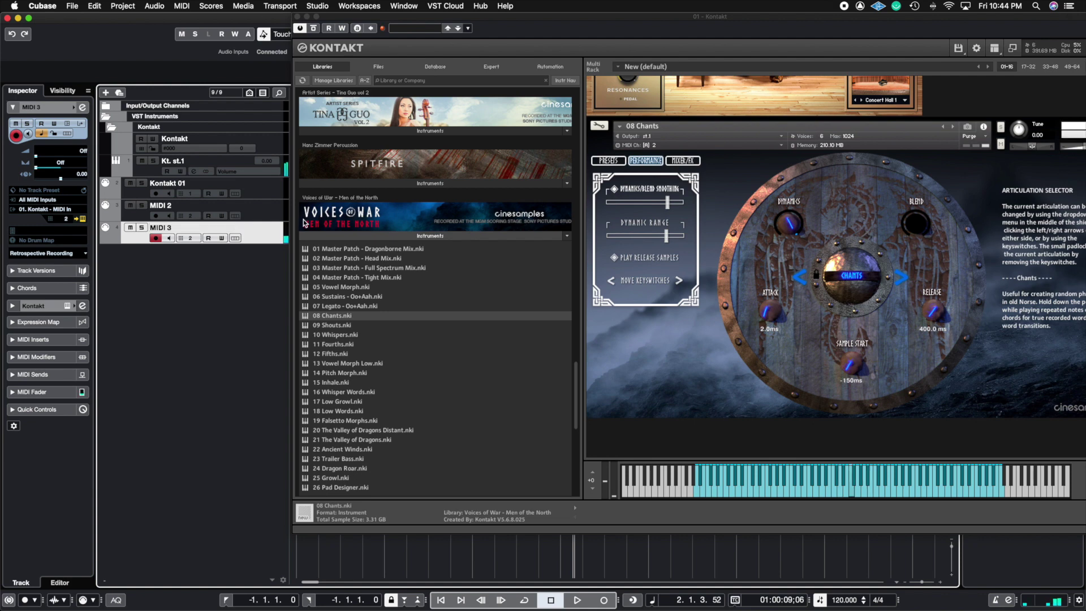
pyautogui.click(276, 212)
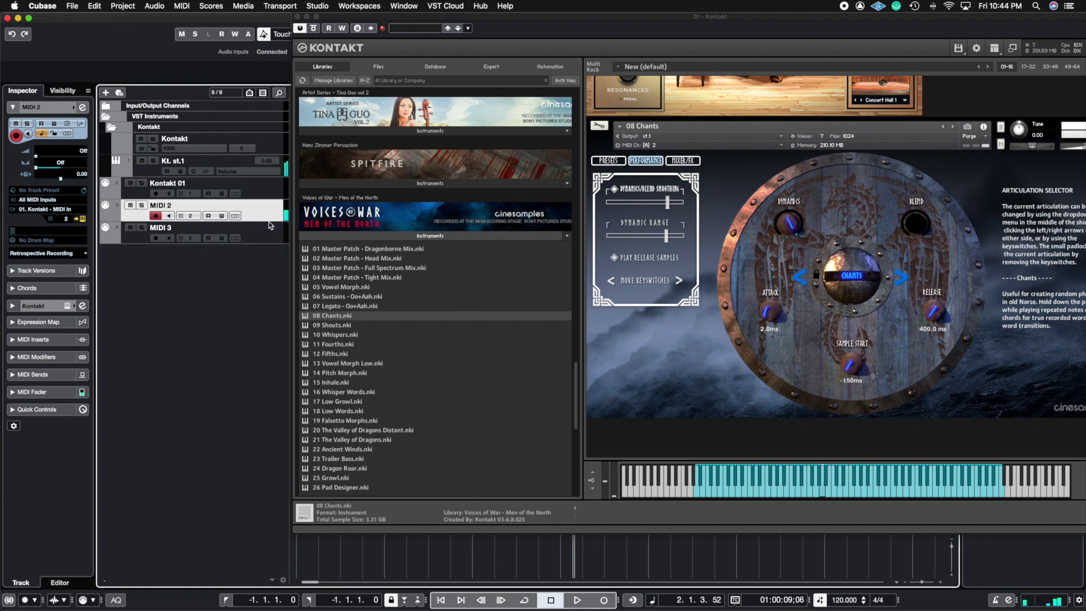
pyautogui.click(269, 226)
pyautogui.click(47, 210)
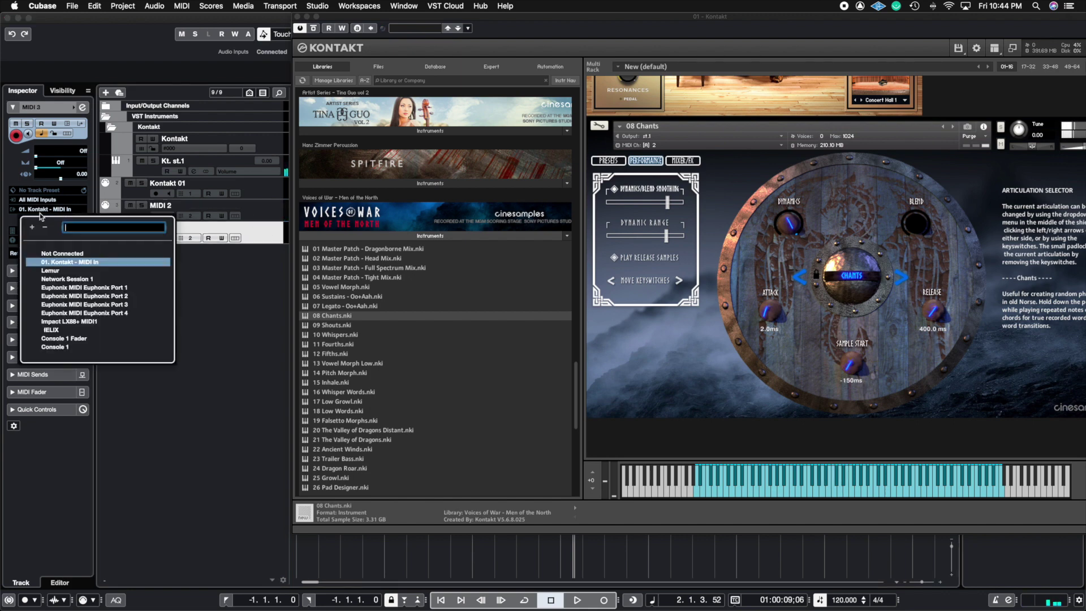
pyautogui.click(218, 296)
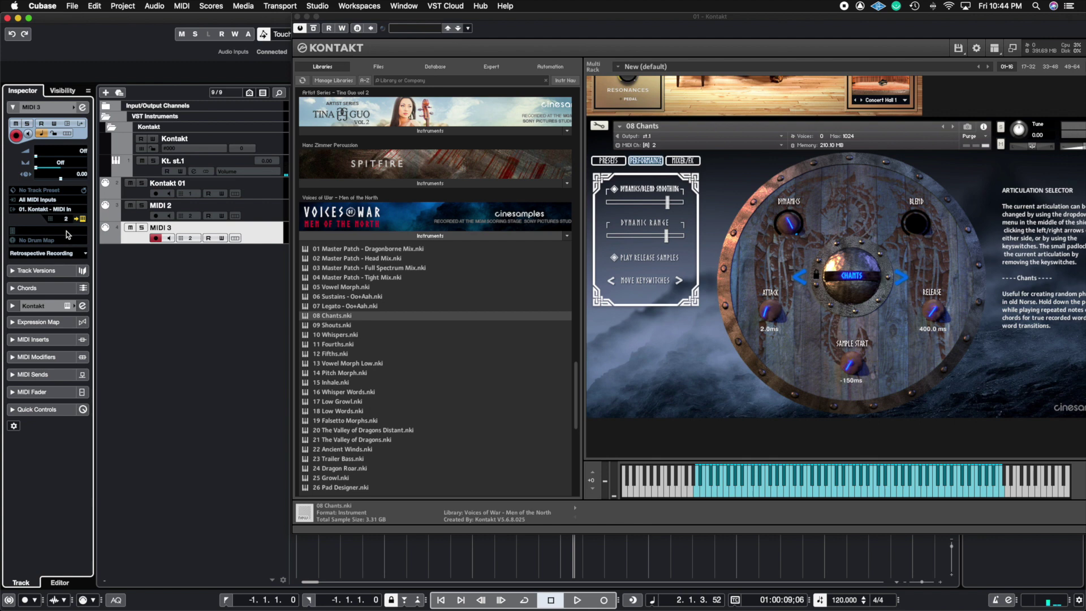
pyautogui.click(35, 210)
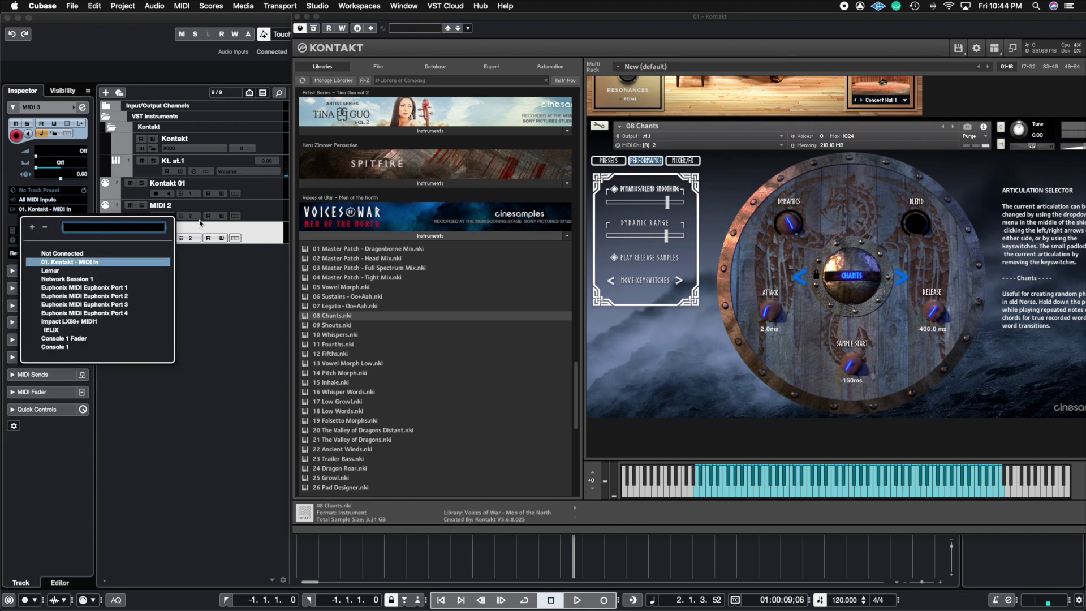
pyautogui.click(85, 279)
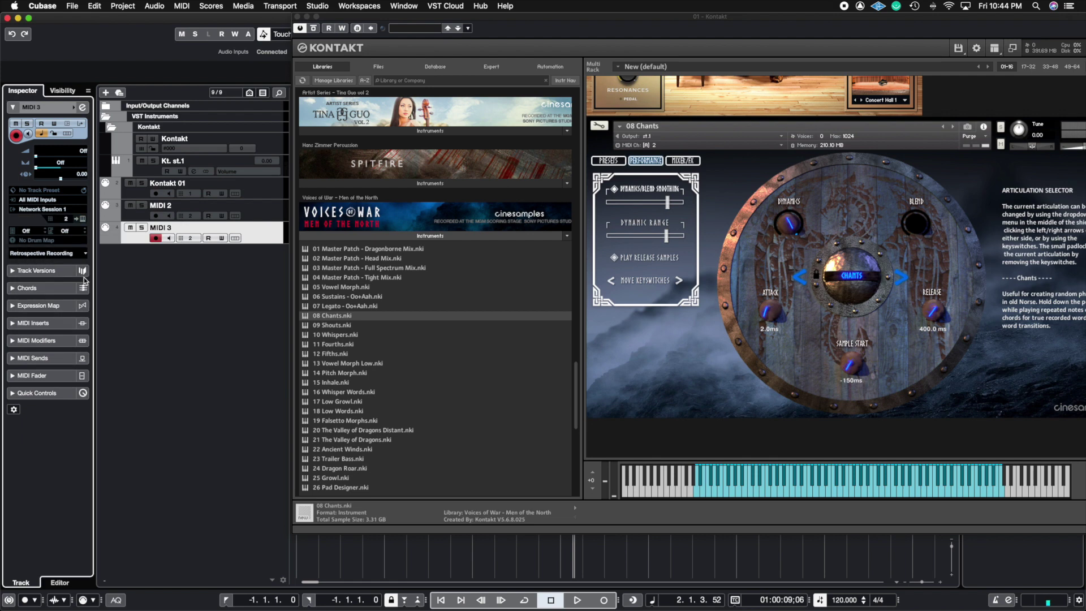
pyautogui.click(63, 209)
pyautogui.click(82, 264)
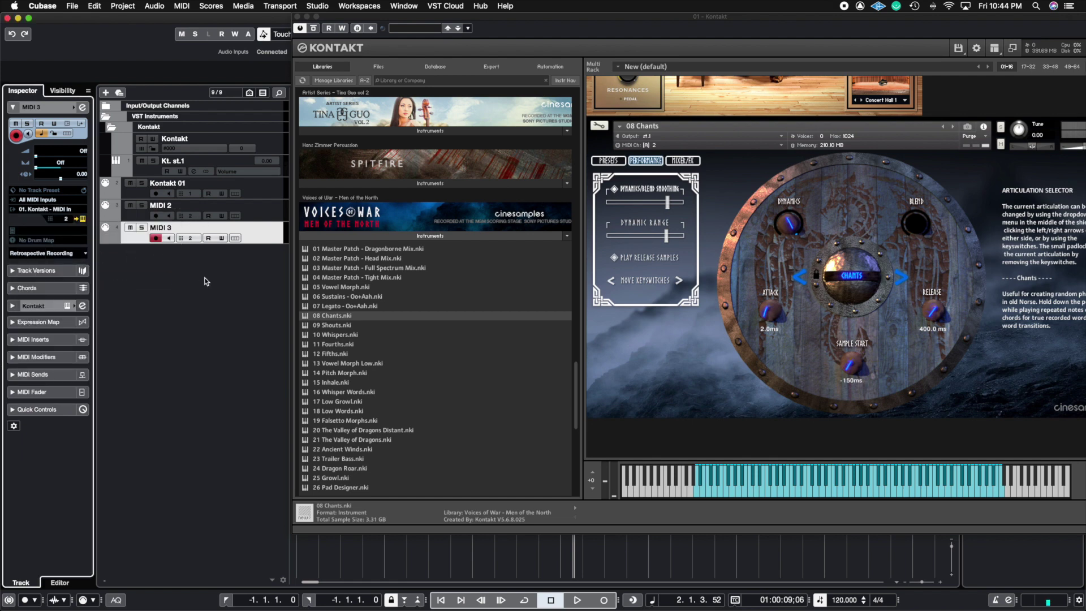
# - Load Adey Legato.nki from Voice of Wind Adey into the rack below 08 Chants, on channel 3
pyautogui.click(416, 237)
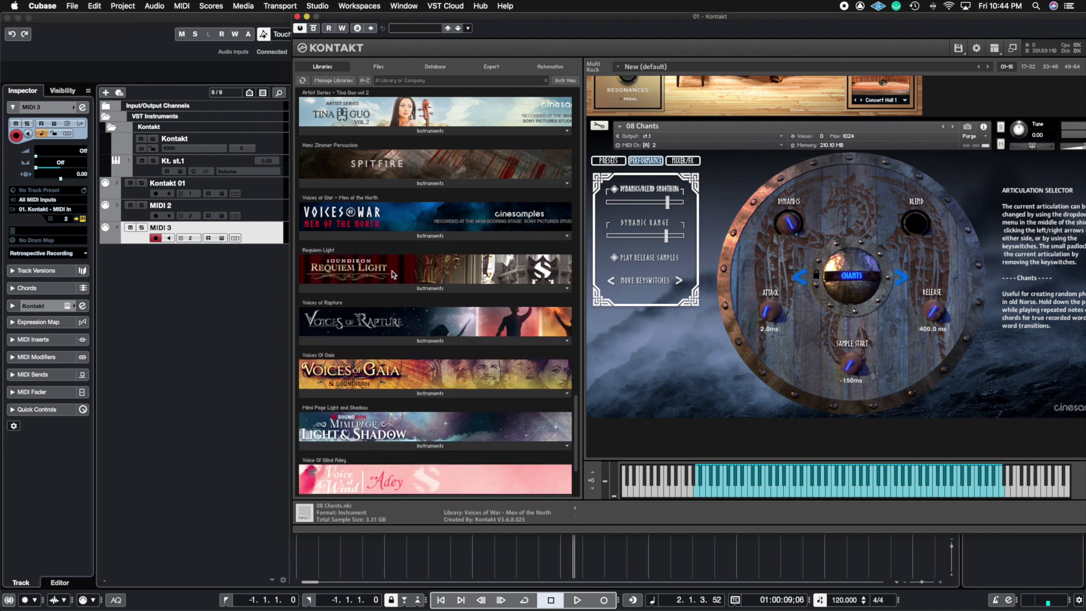
pyautogui.scroll(-3, 383, 367)
pyautogui.click(379, 387)
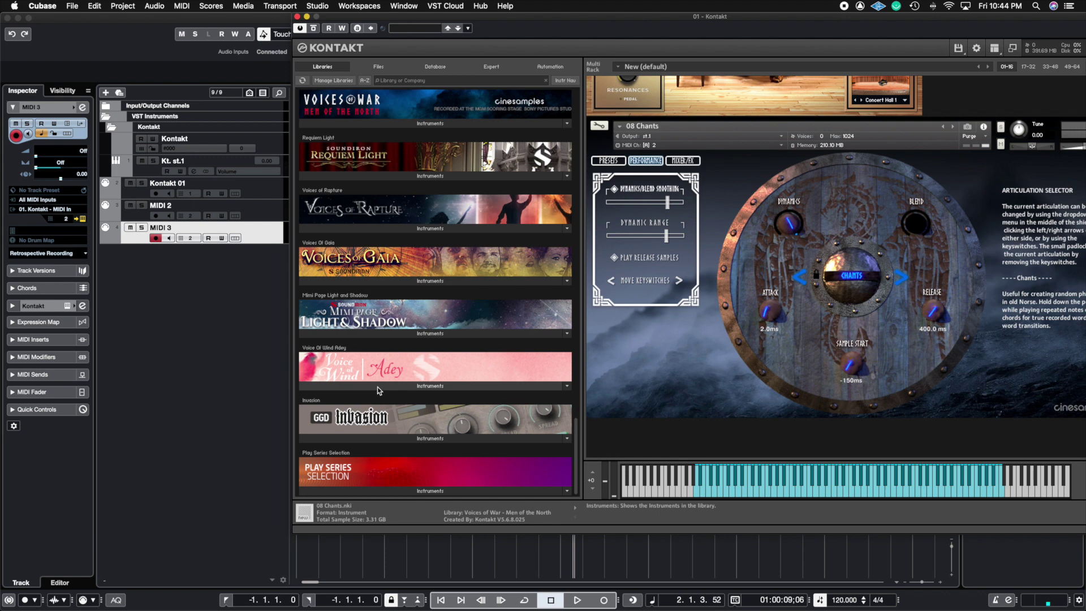
pyautogui.click(338, 373)
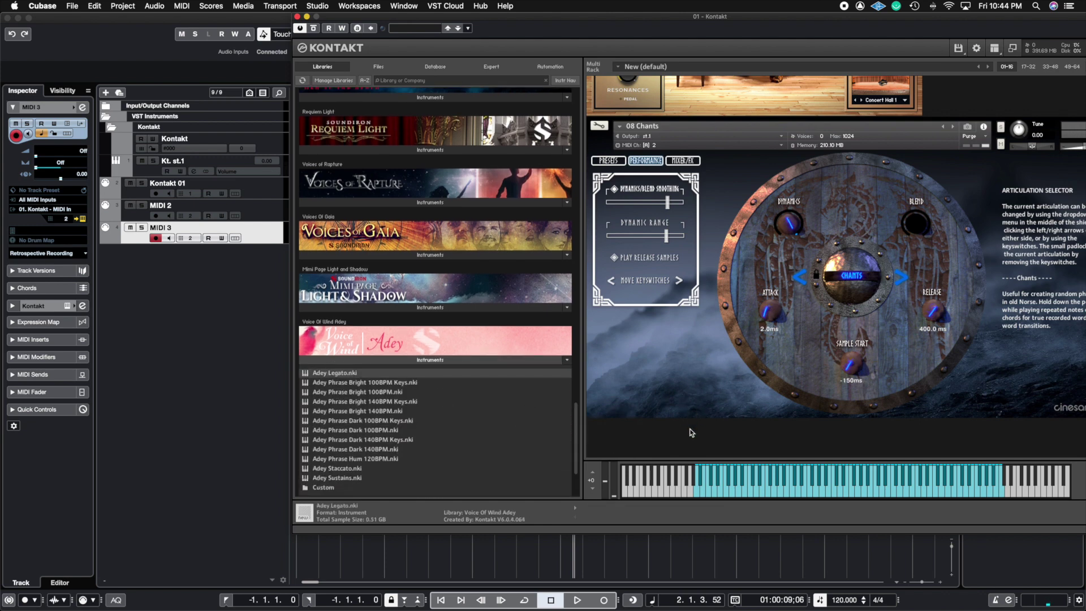
pyautogui.moveTo(657, 425); pyautogui.dragTo(663, 425)
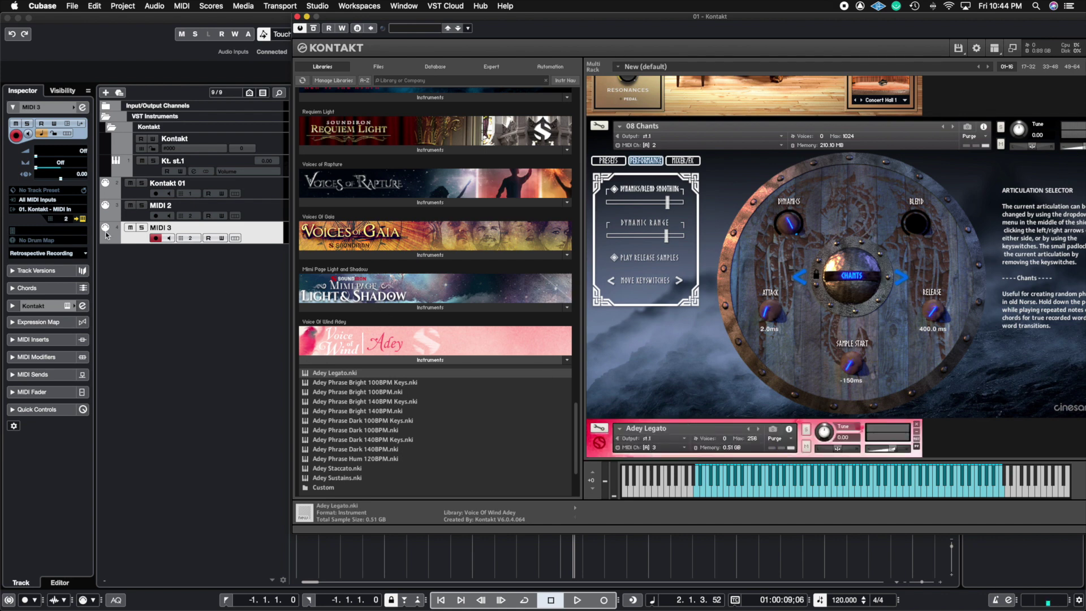
# - Set the MIDI 3 track header's MIDI channel to 3
pyautogui.moveTo(190, 240); pyautogui.dragTo(184, 244)
pyautogui.click(185, 239)
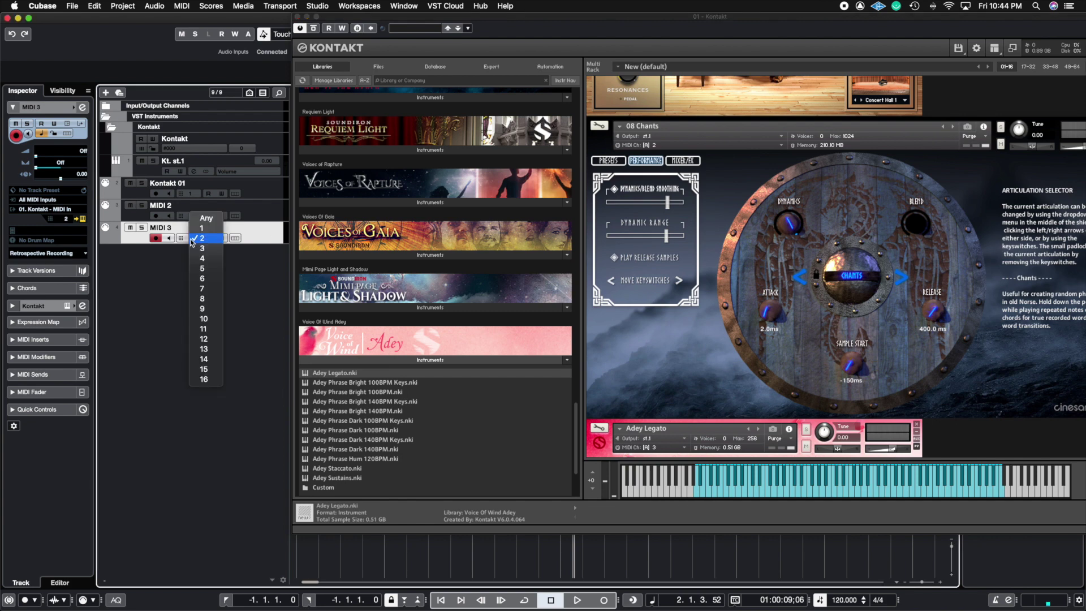
pyautogui.click(201, 250)
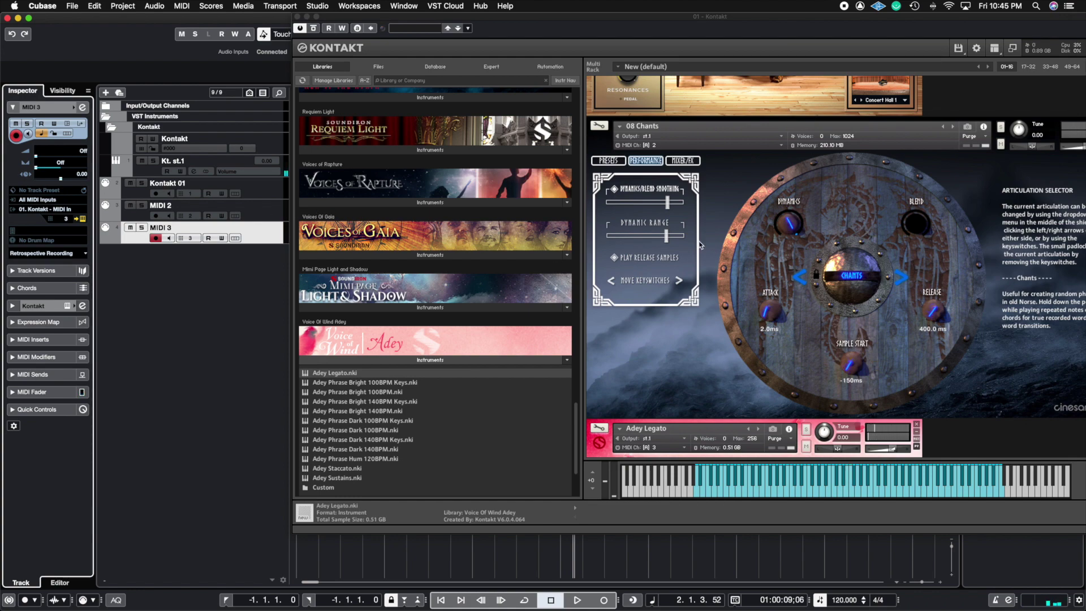
pyautogui.scroll(-3, 435, 283)
pyautogui.scroll(-5, 989, 344)
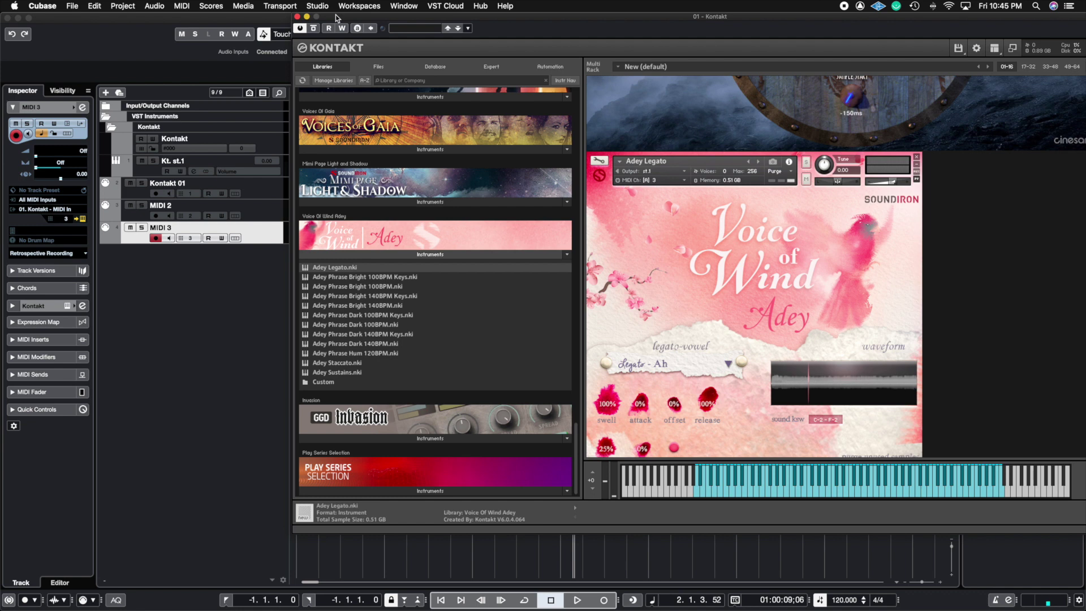
# - Close the Kontakt plug-in window to reveal the Kontakt 01, MIDI 2 and MIDI 3 tracks
pyautogui.click(297, 17)
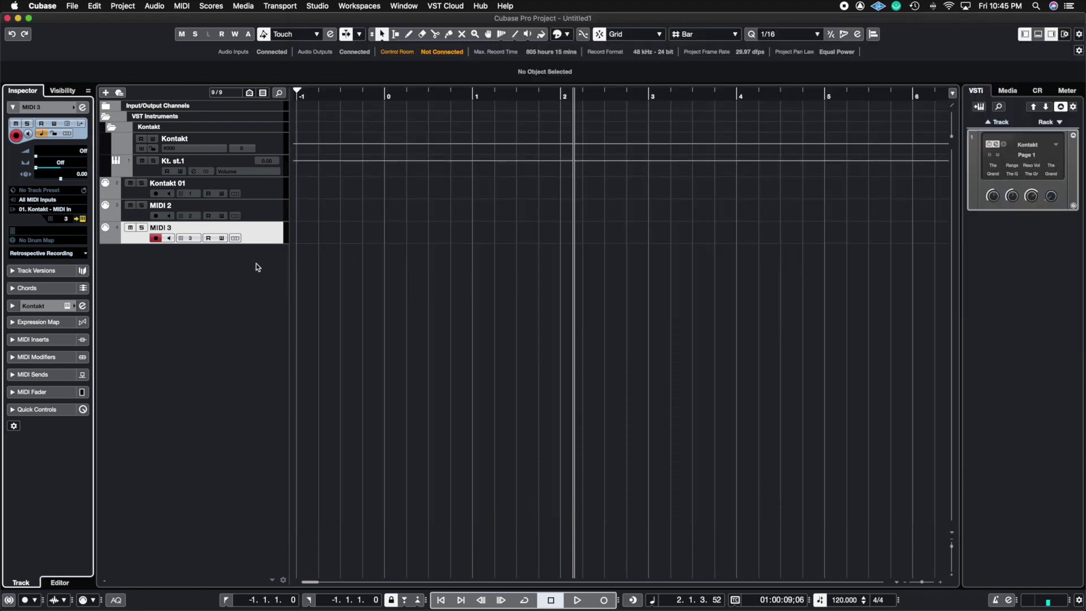